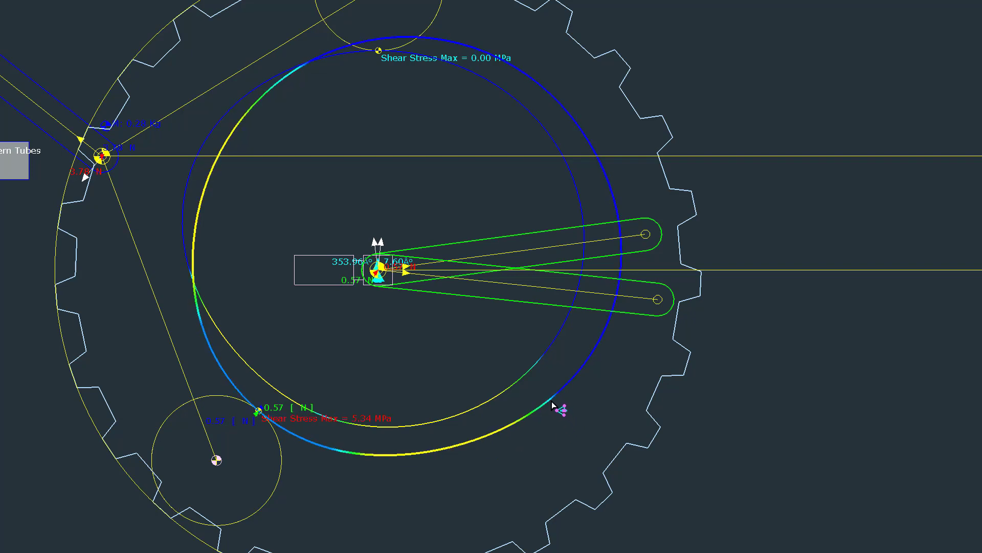
- Open the 2D-Cam for editing, enable the roller and cam lifetimes, and show the roller life settings
{"action": "double_click", "coordinate": [553, 405]}
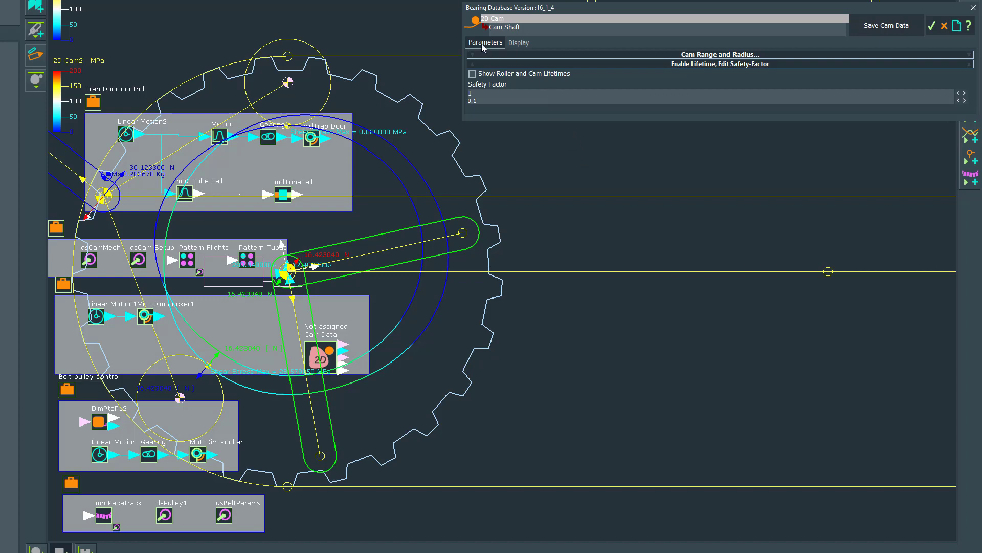
{"action": "left_click", "coordinate": [639, 68]}
{"action": "left_click", "coordinate": [639, 66]}
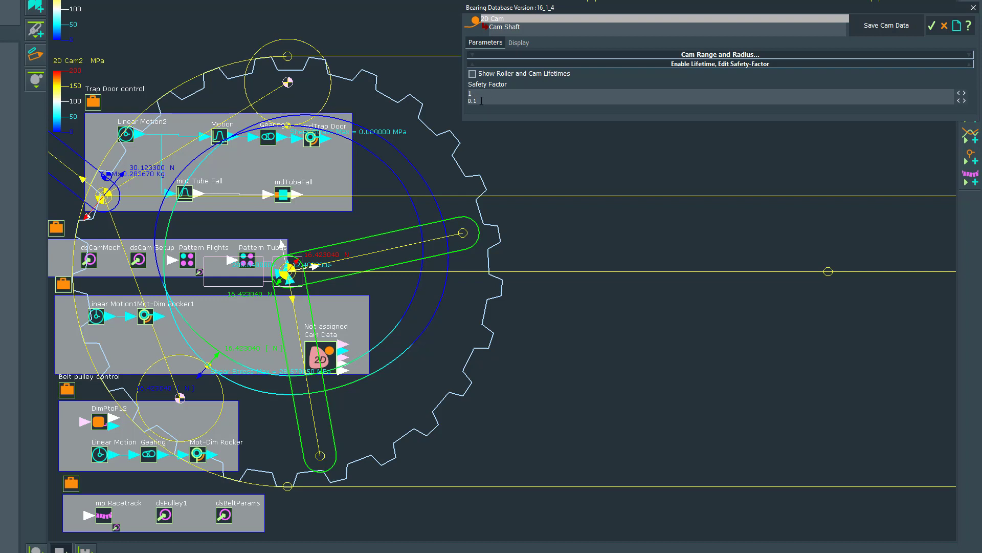
{"action": "left_click", "coordinate": [472, 74]}
{"action": "left_click", "coordinate": [547, 44]}
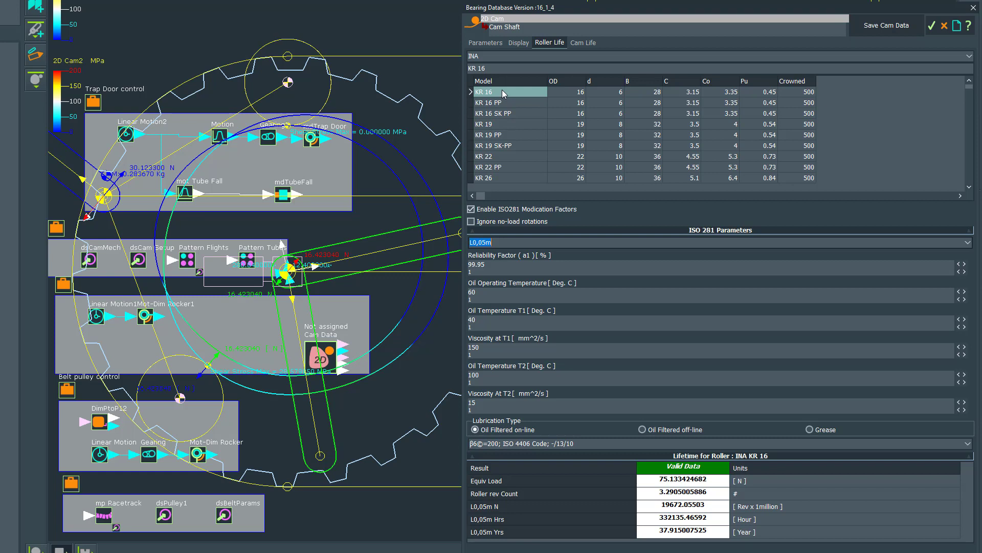
- Choose INA as the roller manufacturer and select the KR 22 model for the cam follower
{"action": "left_click", "coordinate": [968, 56]}
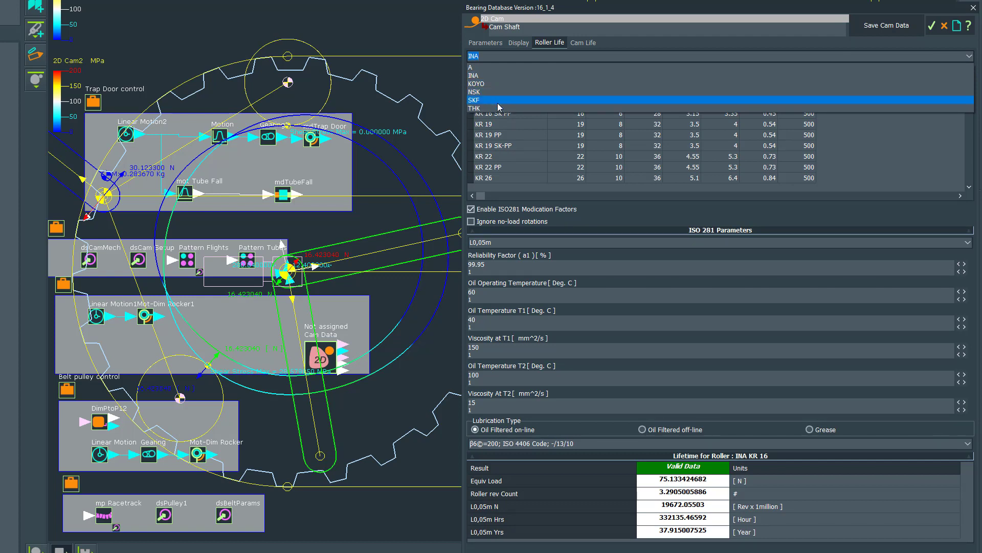
{"action": "left_click", "coordinate": [506, 77]}
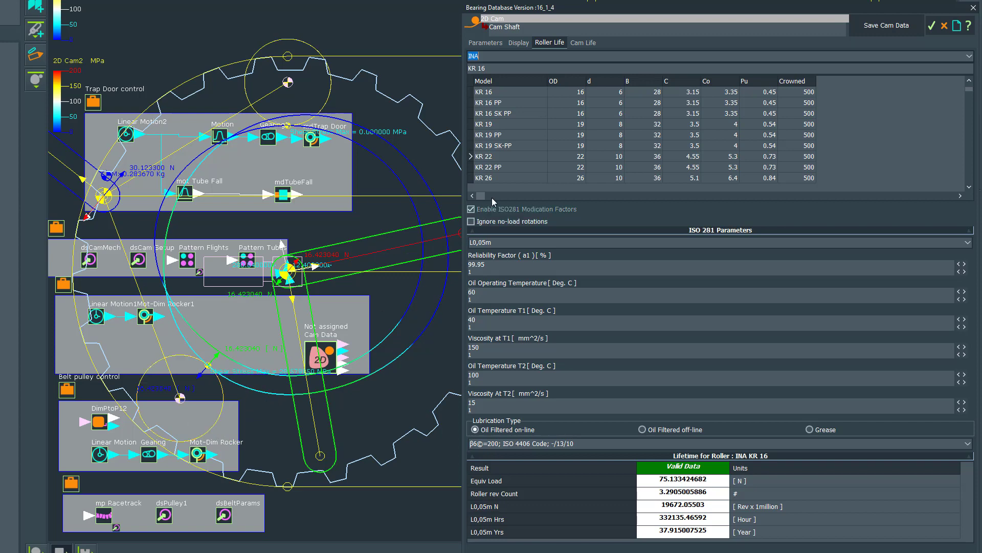
{"action": "left_click", "coordinate": [499, 158]}
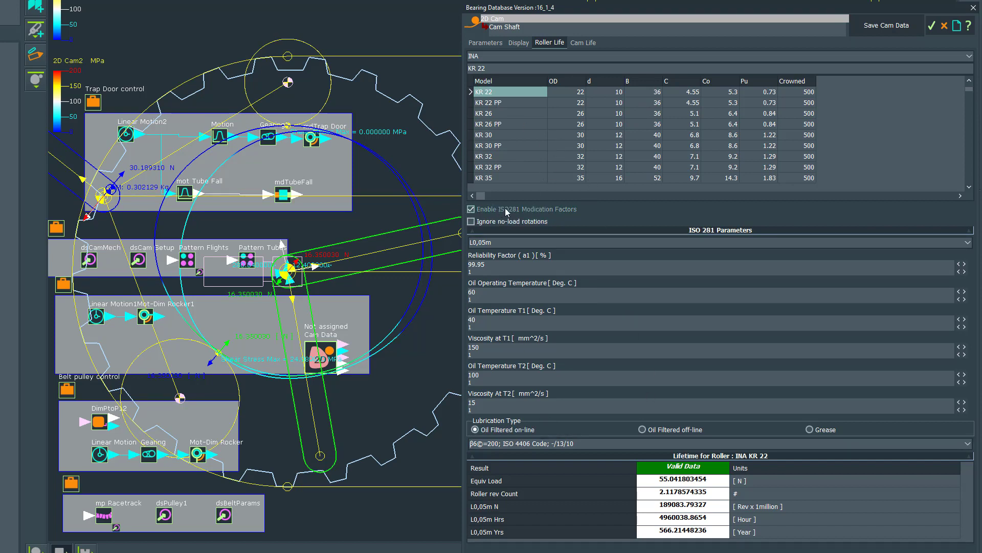
- Disable the ISO281 modification factors to view the basic roller life, and enable them again
{"action": "left_click", "coordinate": [471, 210]}
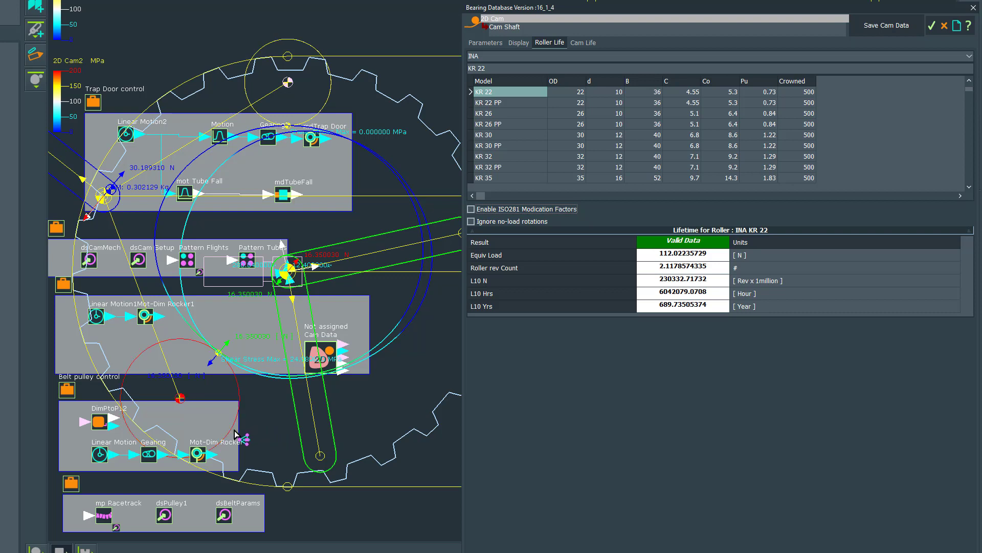
{"action": "left_click", "coordinate": [273, 350]}
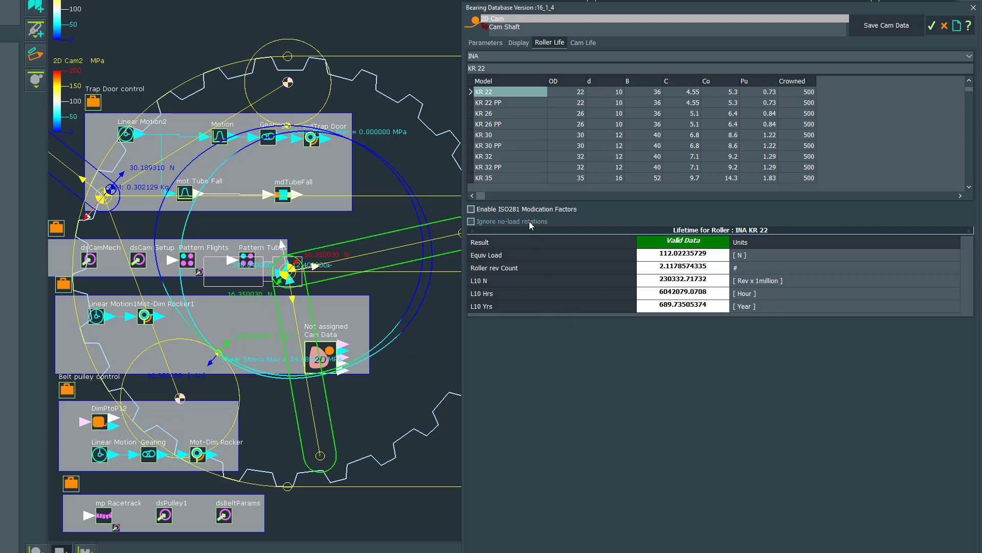
{"action": "left_click", "coordinate": [471, 209]}
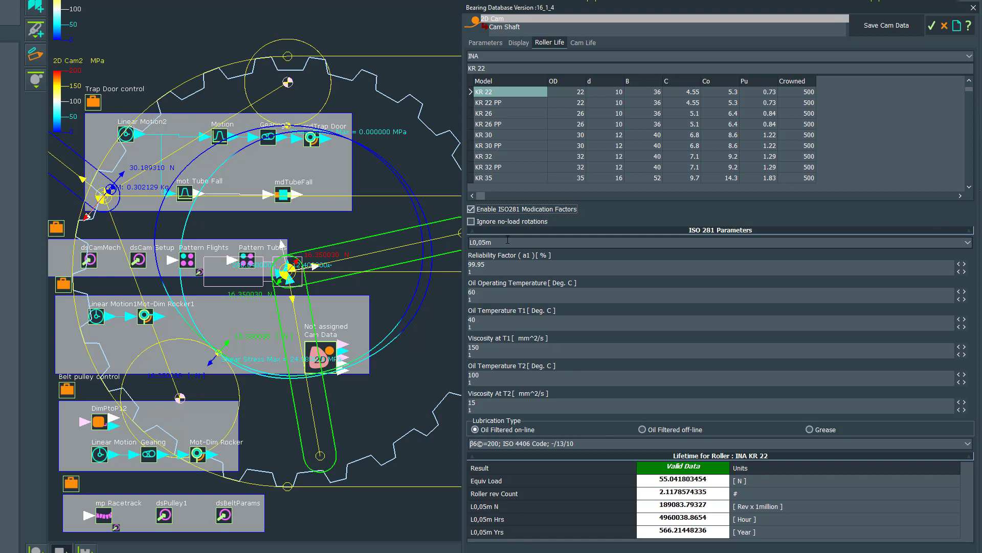
- Set the ISO 281 life rating of the roller to L10m
{"action": "left_click", "coordinate": [968, 242]}
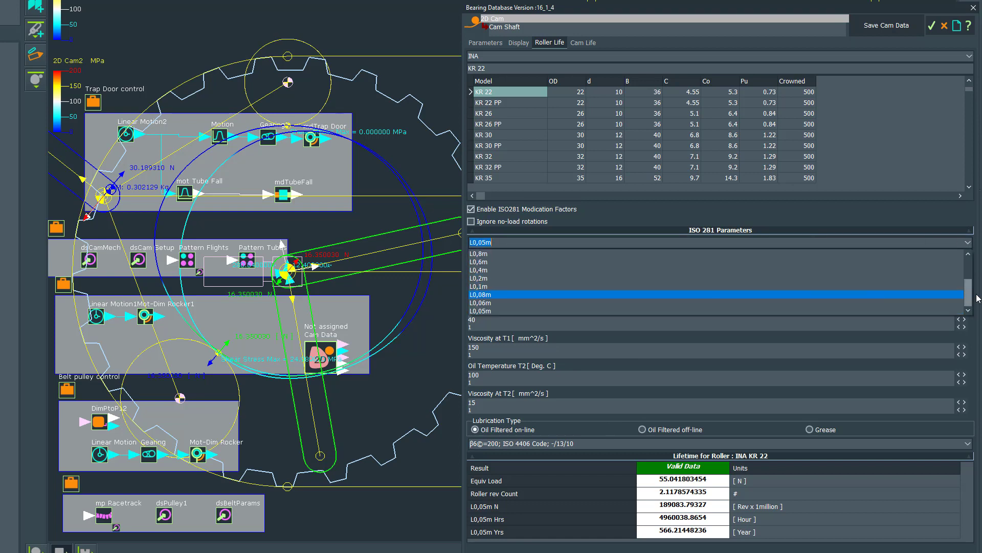
{"action": "left_click_drag", "start_coordinate": [972, 291], "coordinate": [972, 261]}
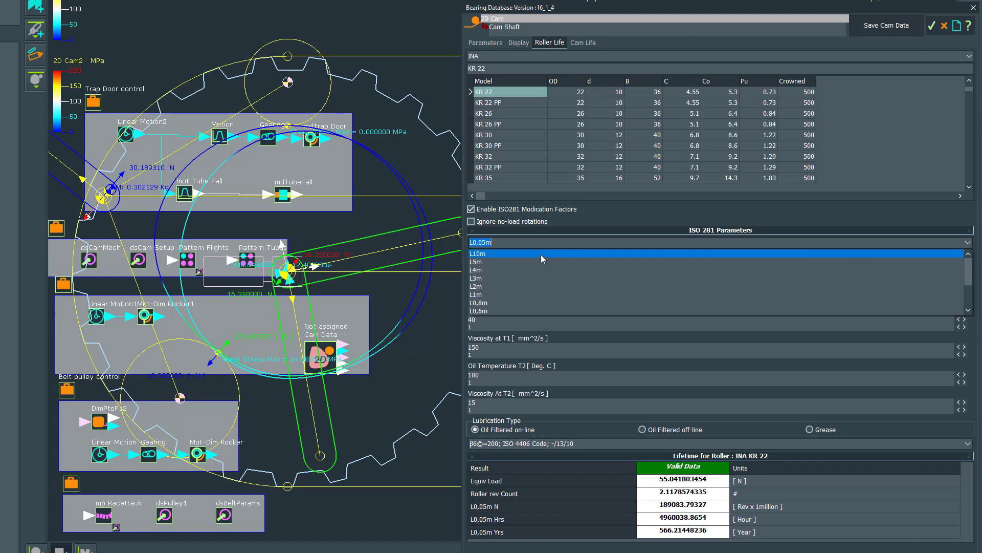
{"action": "left_click", "coordinate": [484, 253]}
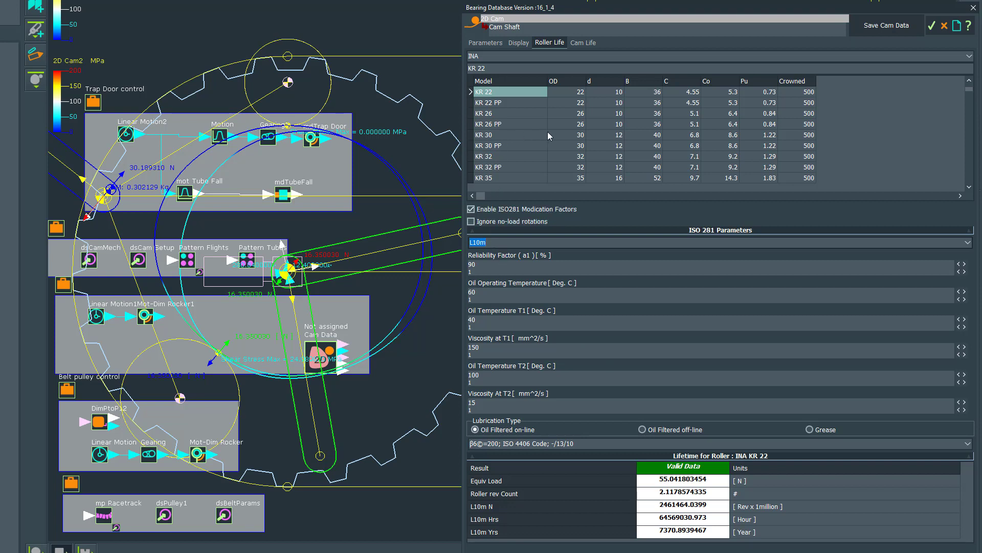
- Select the INA KR 16 model as the cam-follower roller
{"action": "left_click", "coordinate": [969, 80]}
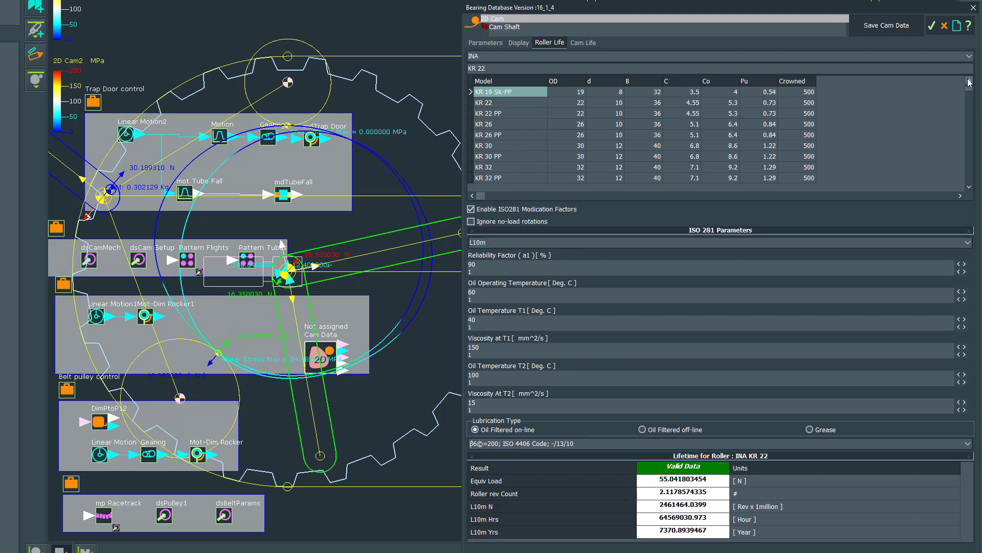
{"action": "scroll", "coordinate": [969, 82], "scroll_direction": "up", "scroll_amount": 5}
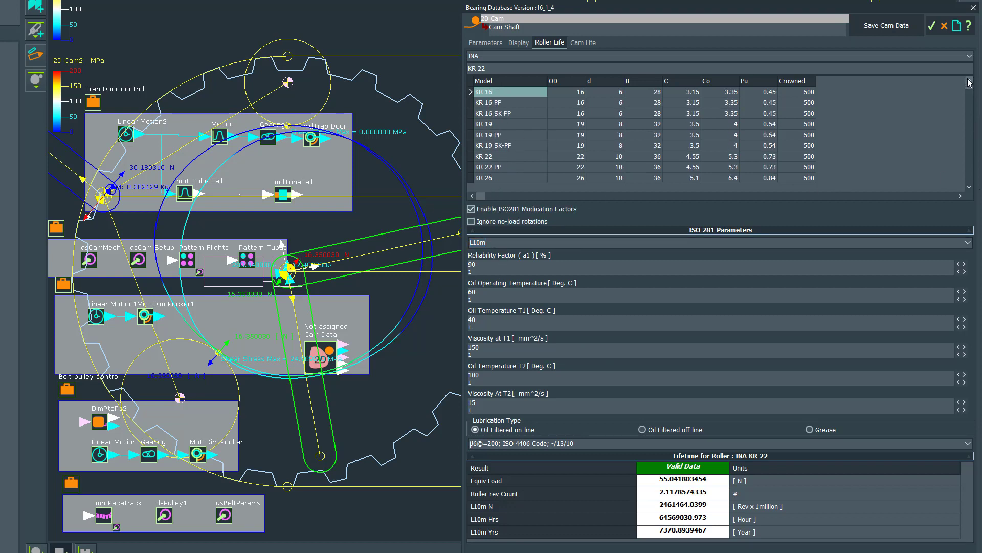
{"action": "double_click", "coordinate": [484, 94]}
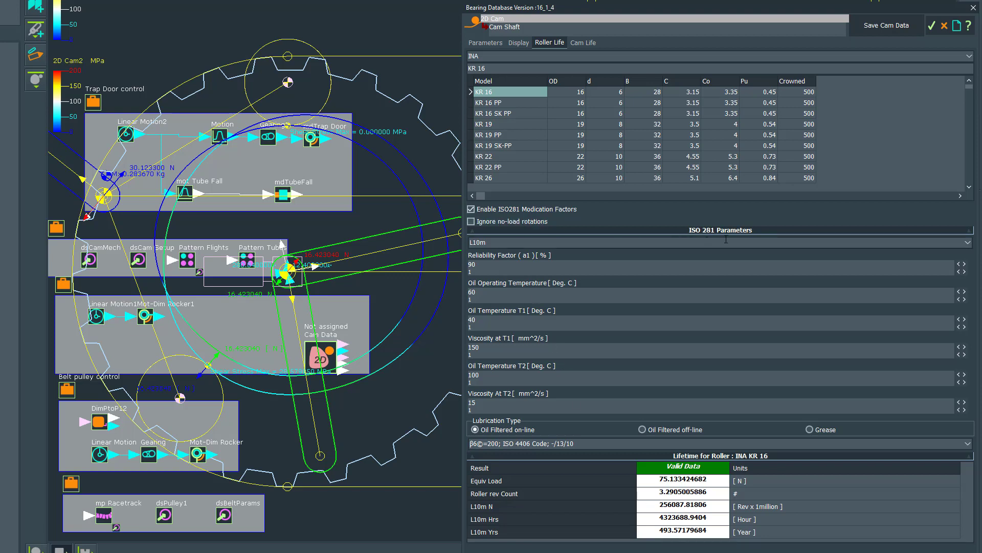
- Set the ISO 281 life rating of the roller to L0,05m
{"action": "left_click", "coordinate": [968, 246]}
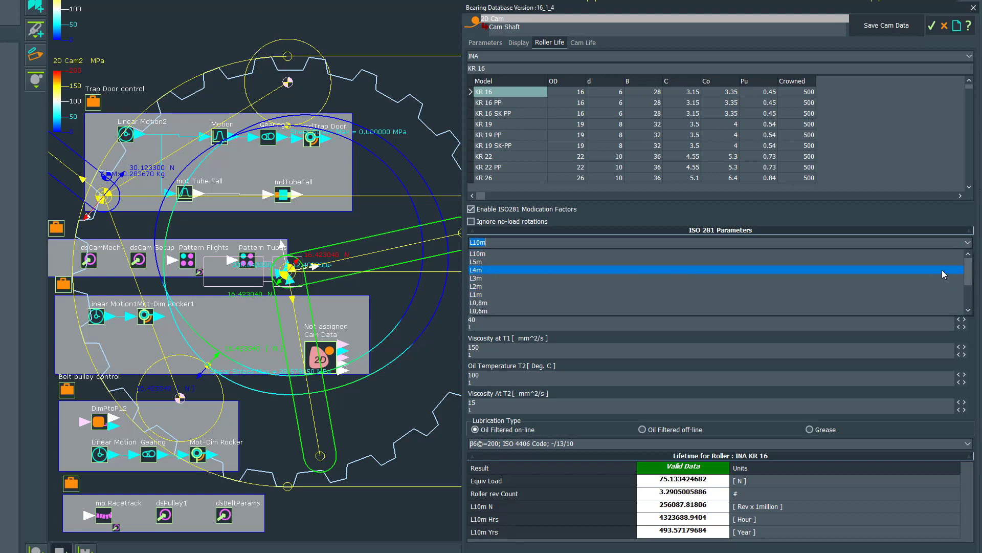
{"action": "left_click_drag", "start_coordinate": [966, 268], "coordinate": [969, 296]}
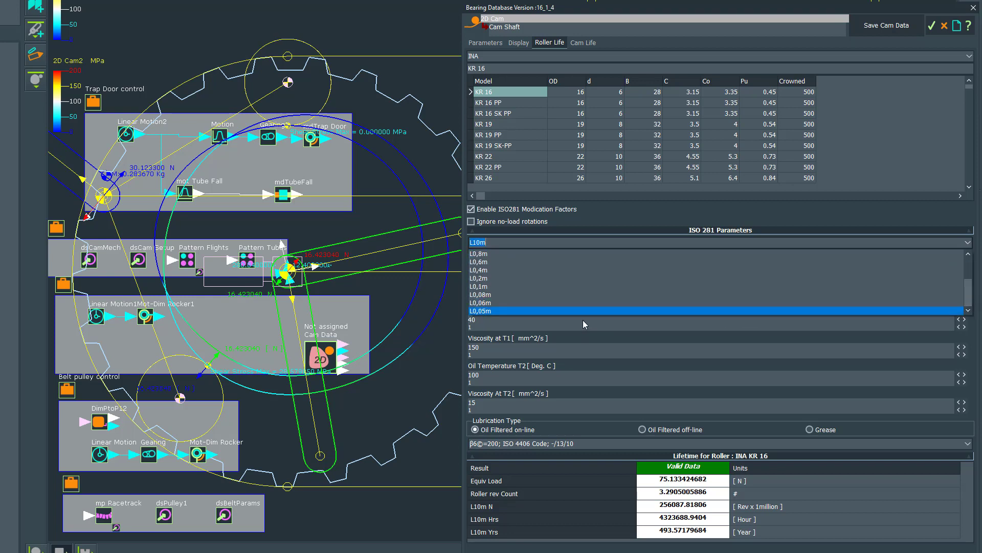
{"action": "left_click", "coordinate": [480, 311]}
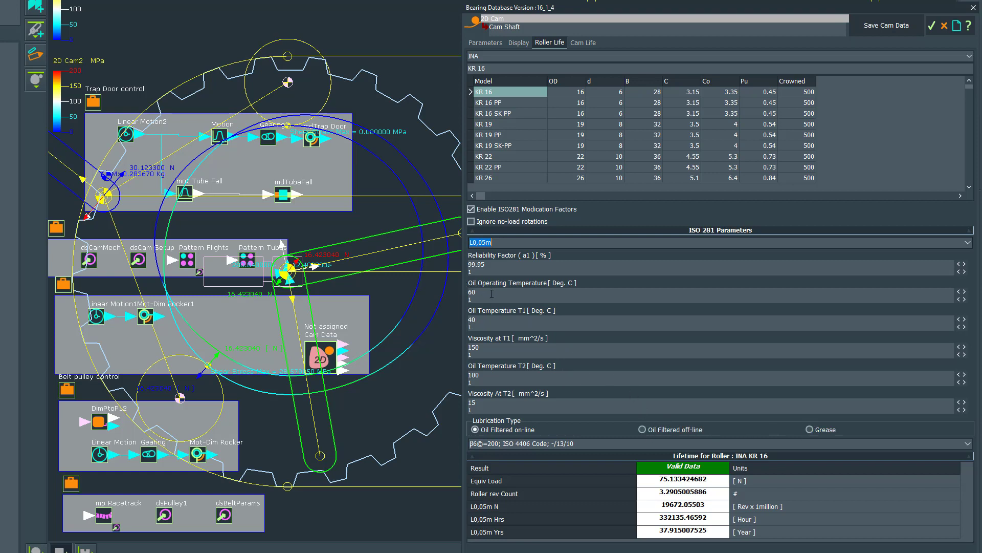
- Set the oil operating temperature to 80 °C to compare the roller life, and change it to 40 °C
{"action": "left_click", "coordinate": [492, 294]}
{"action": "double_click", "coordinate": [466, 295]}
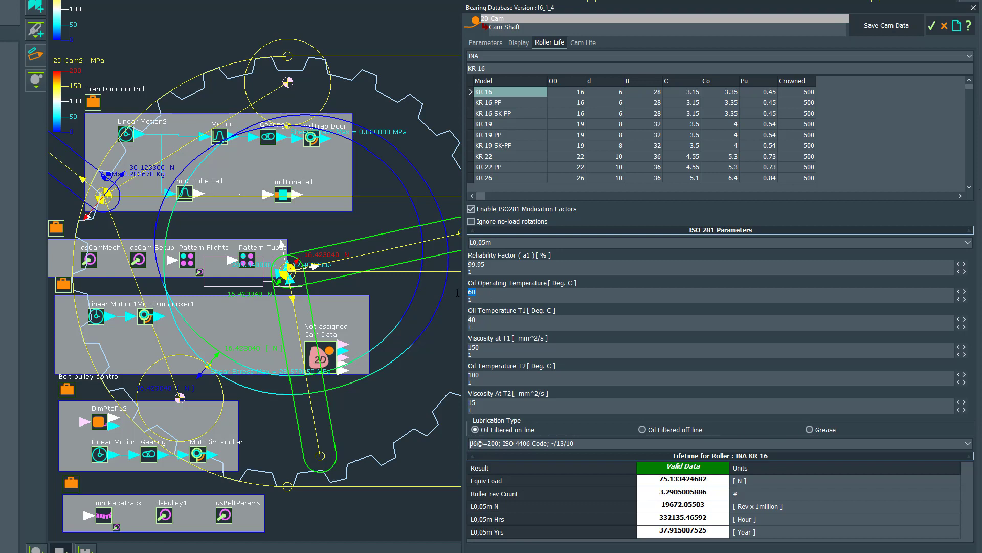
{"action": "type", "text": "80"}
{"action": "key", "text": "Return"}
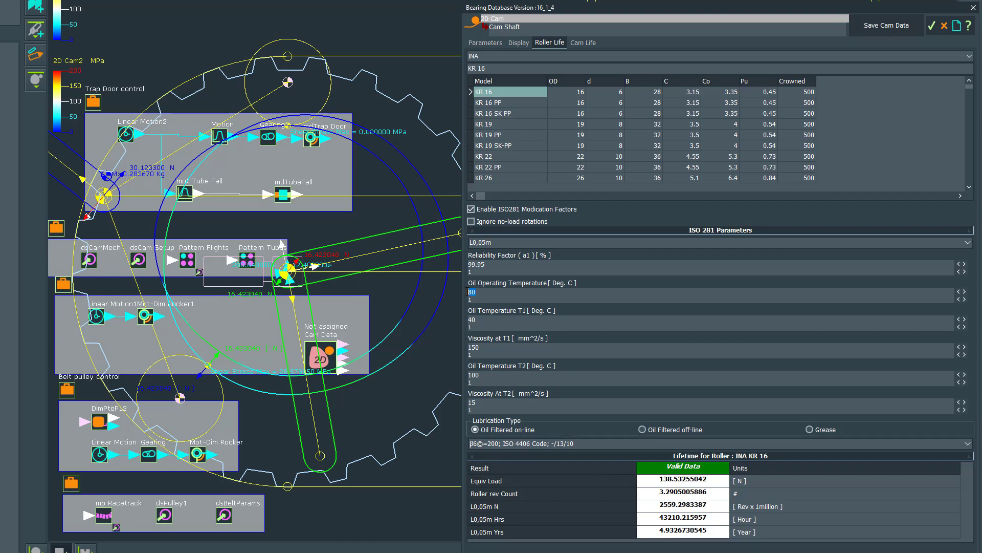
{"action": "type", "text": "40"}
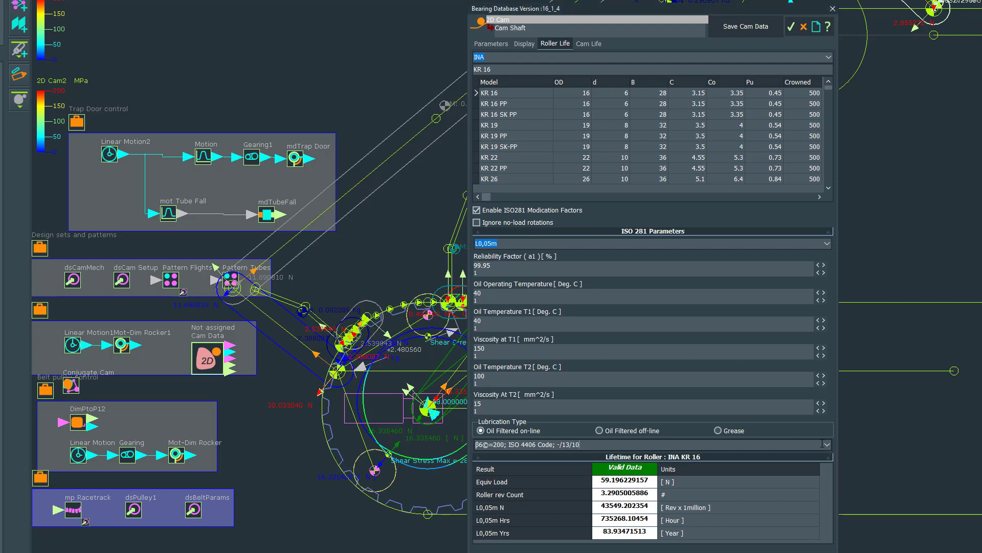
- Switch the lubrication type to Oil Filtered off-line and list its ISO 4406 contamination codes
{"action": "left_click", "coordinate": [827, 444]}
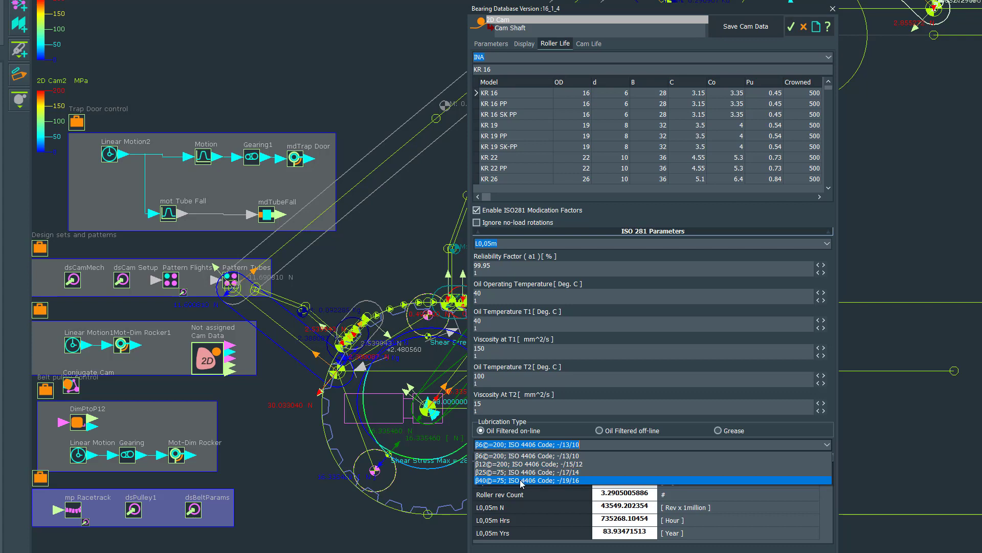
{"action": "left_click", "coordinate": [602, 434]}
{"action": "left_click", "coordinate": [602, 432]}
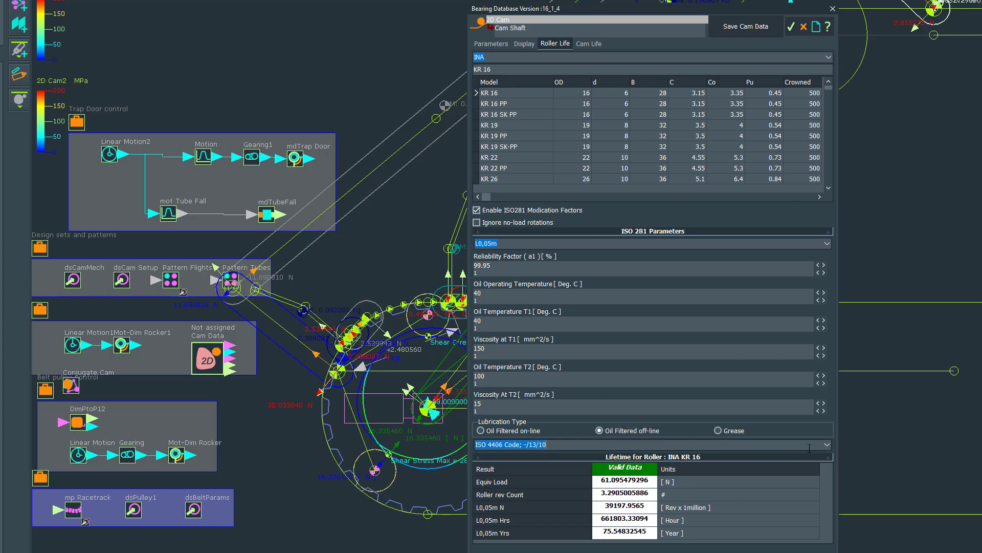
{"action": "left_click", "coordinate": [827, 444]}
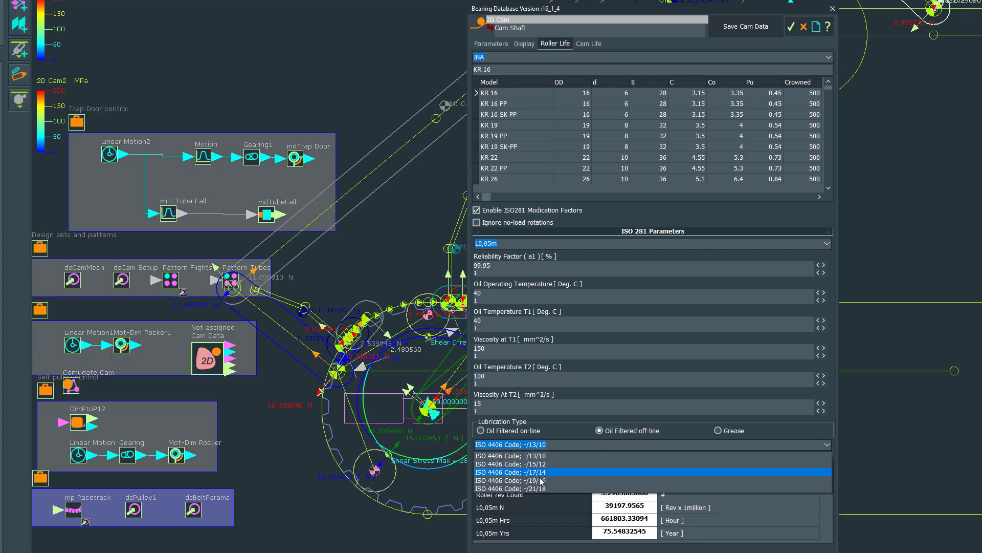
- Switch the lubrication type to Grease and list its cleanliness levels
{"action": "left_click", "coordinate": [723, 430]}
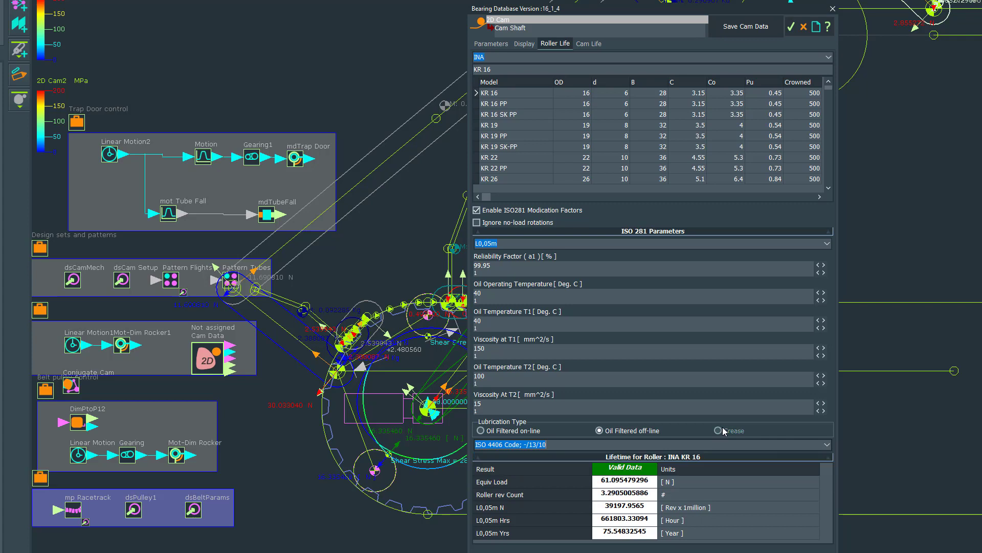
{"action": "left_click", "coordinate": [720, 431]}
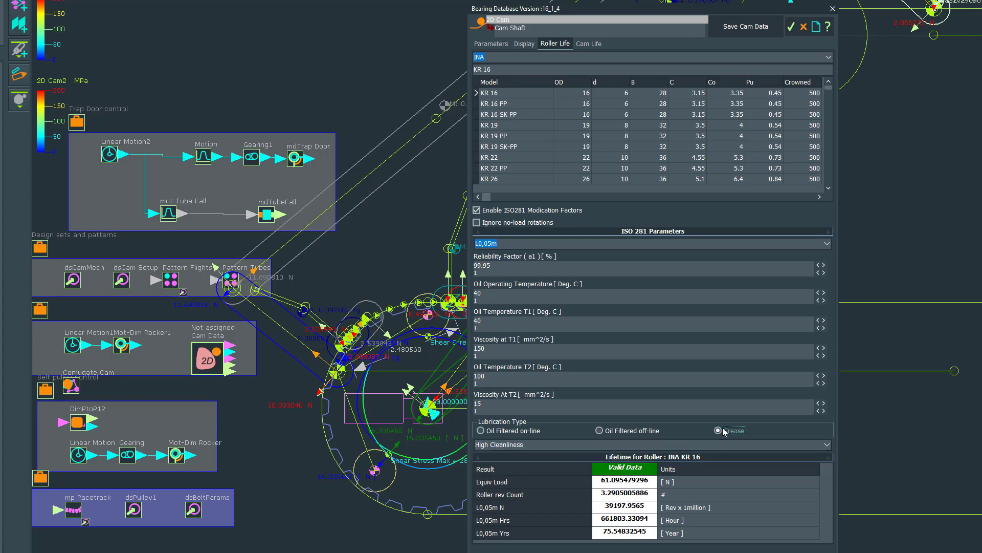
{"action": "left_click", "coordinate": [818, 444]}
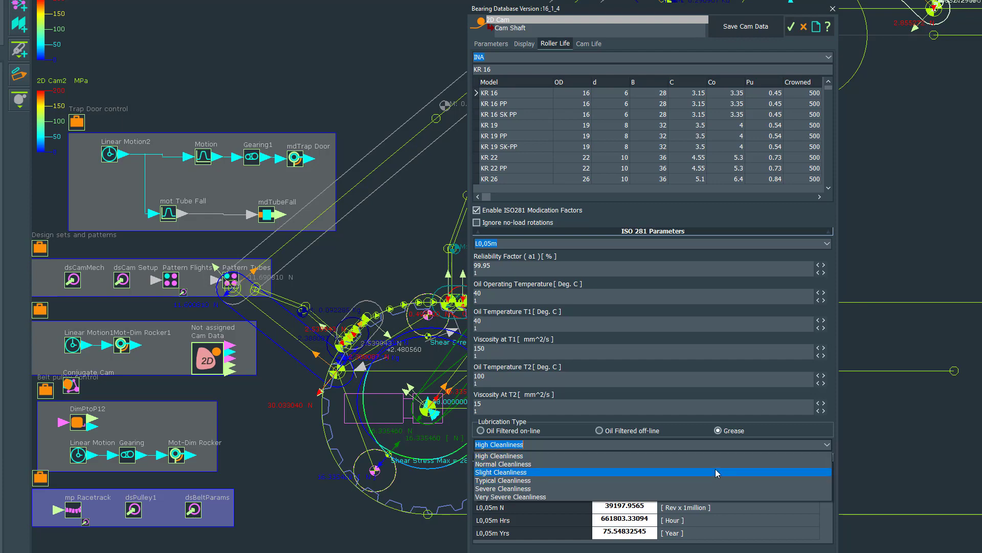
{"action": "key", "text": "Return"}
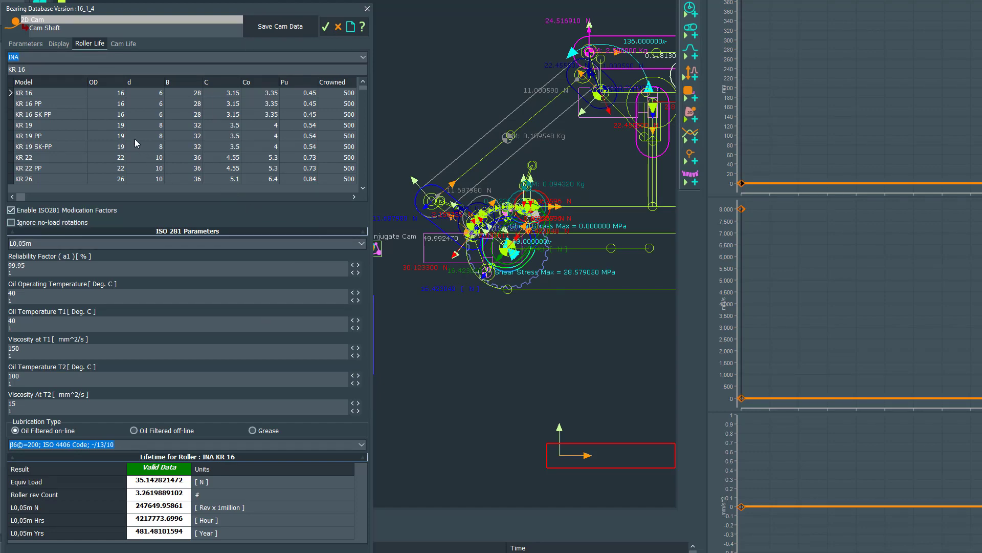
- Show the cam life material and results, and bring the help's Cam Life topic beside them
{"action": "left_click", "coordinate": [124, 44]}
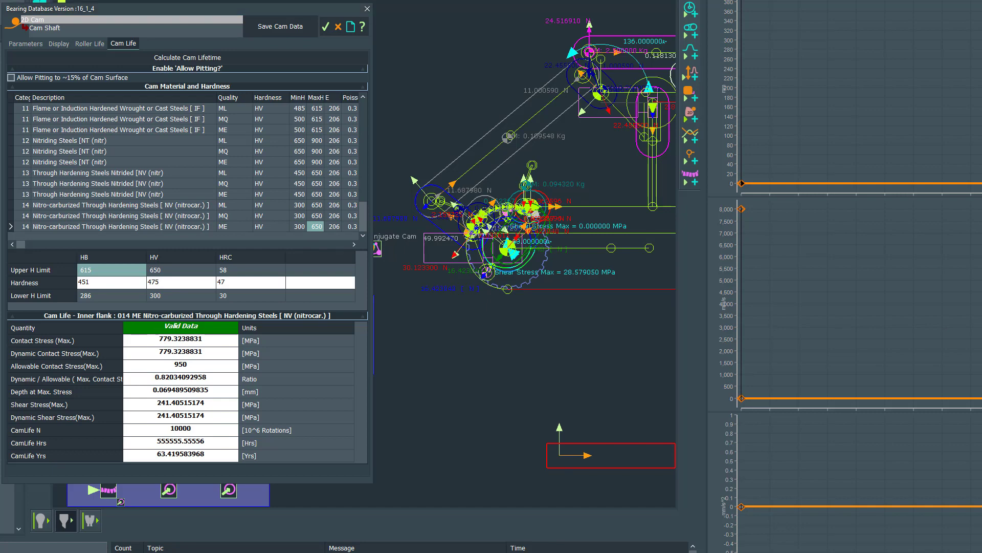
{"action": "left_click_drag", "start_coordinate": [981, 3], "coordinate": [798, 62]}
{"action": "left_click_drag", "start_coordinate": [761, 90], "coordinate": [730, 0]}
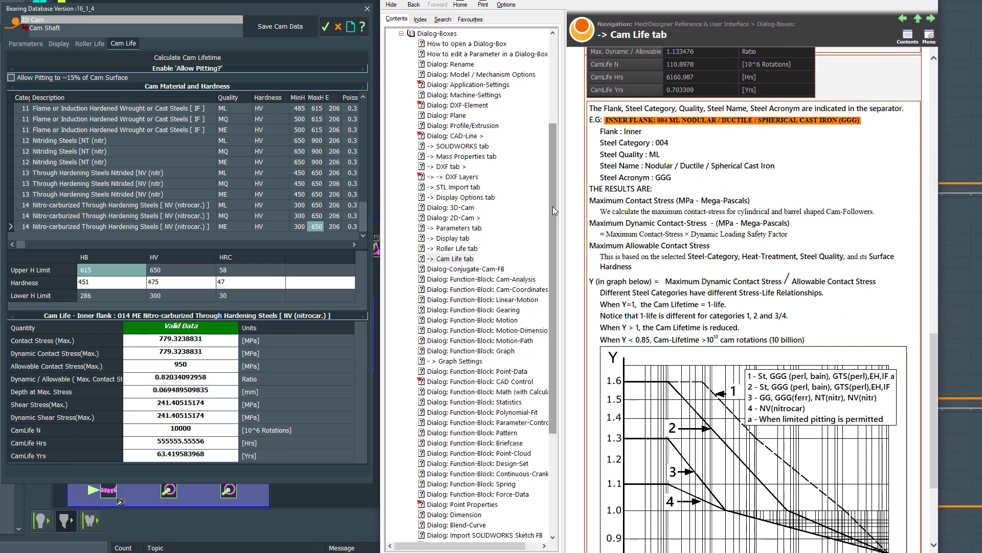
- Look through the help contents and the Cam Life topic's sections on steel categories, heat treatment and steel quality
{"action": "left_click_drag", "start_coordinate": [552, 223], "coordinate": [558, 115]}
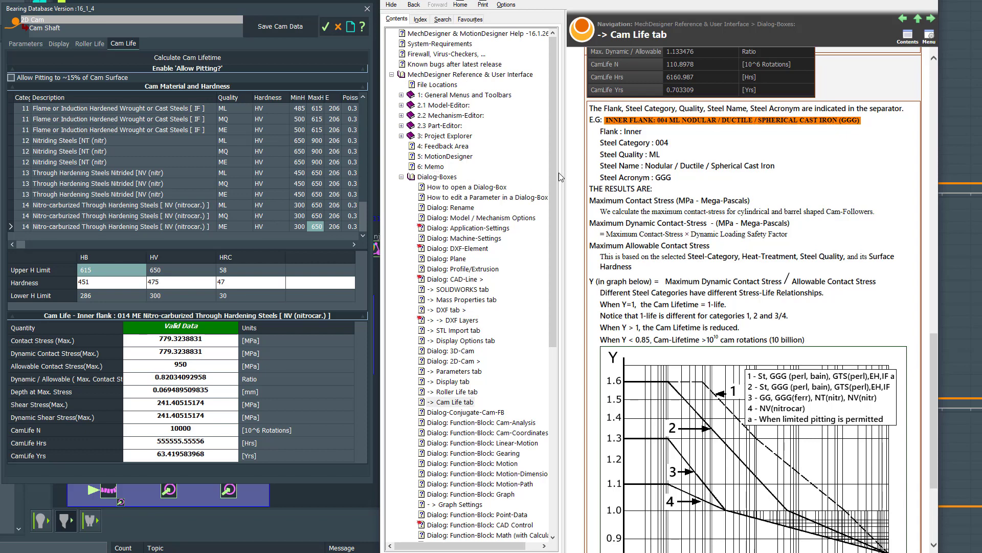
{"action": "left_click_drag", "start_coordinate": [556, 170], "coordinate": [577, 321]}
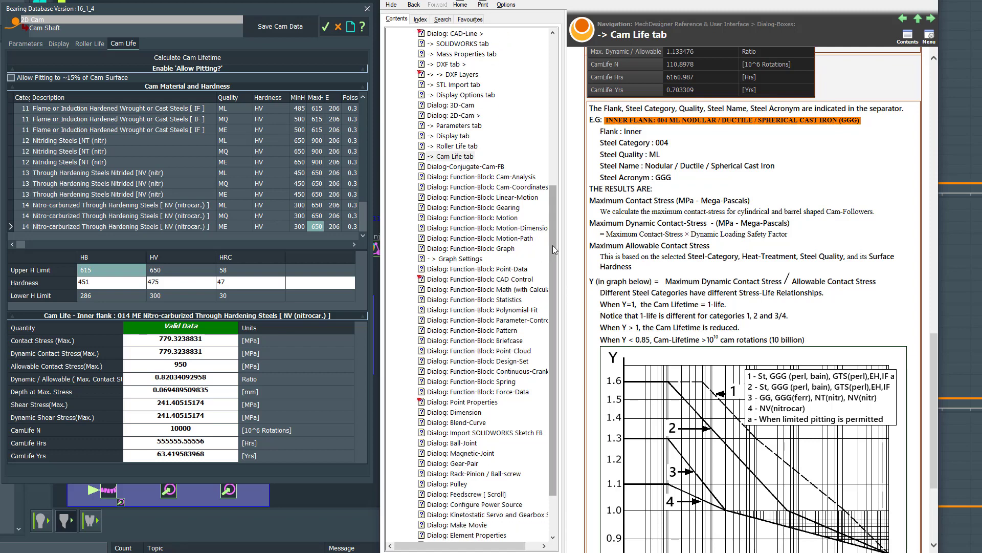
{"action": "left_click_drag", "start_coordinate": [553, 245], "coordinate": [541, 164]}
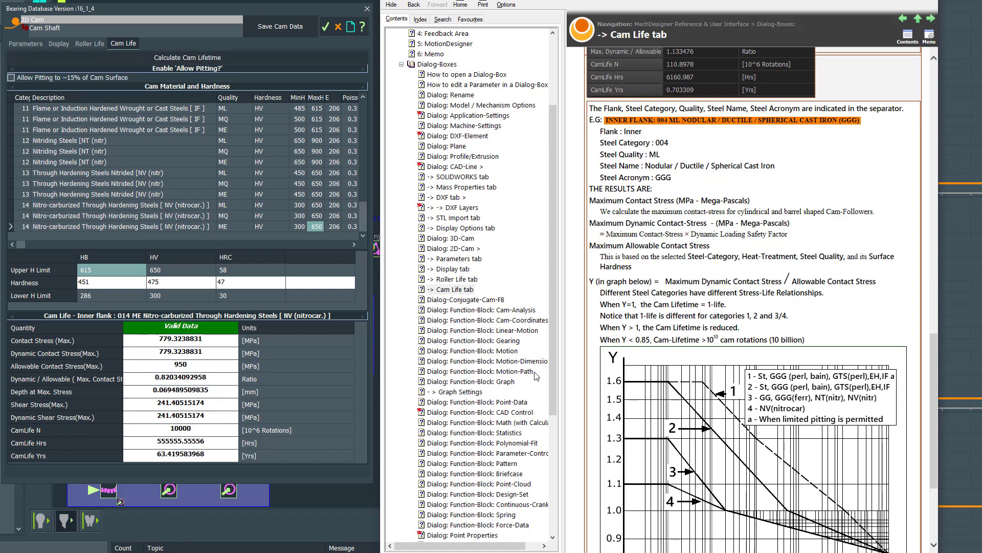
{"action": "left_click_drag", "start_coordinate": [554, 365], "coordinate": [571, 432]}
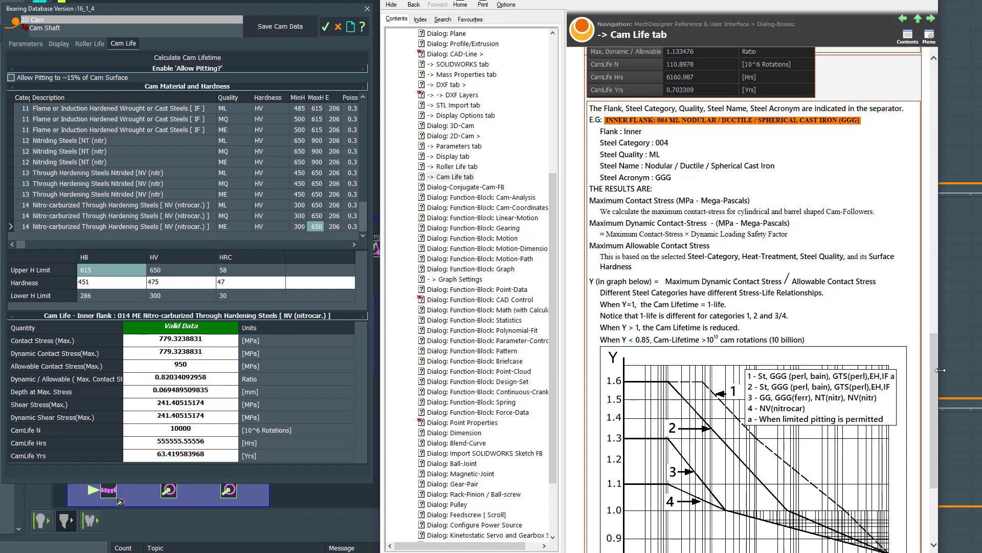
{"action": "left_click_drag", "start_coordinate": [933, 373], "coordinate": [940, 192]}
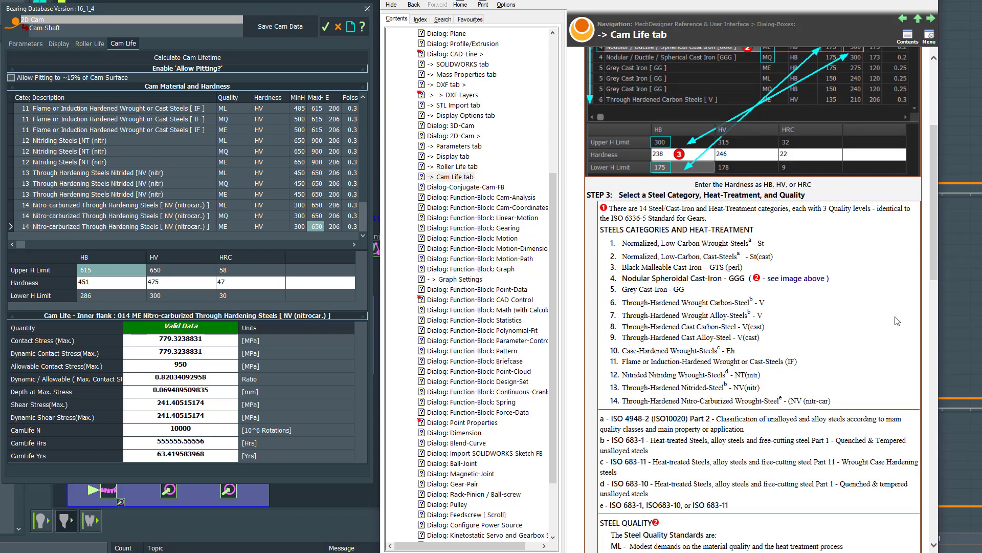
{"action": "left_click_drag", "start_coordinate": [938, 250], "coordinate": [936, 307]}
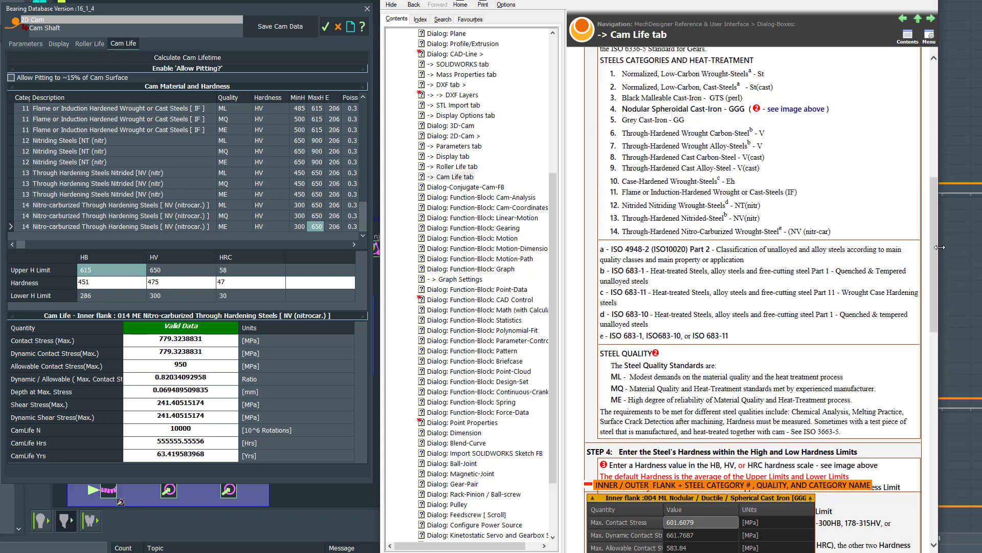
- Read the Cam Life topic's S-N curves and lifetime definitions, and open the cam material's HV hardness for editing
{"action": "left_click_drag", "start_coordinate": [936, 248], "coordinate": [968, 461]}
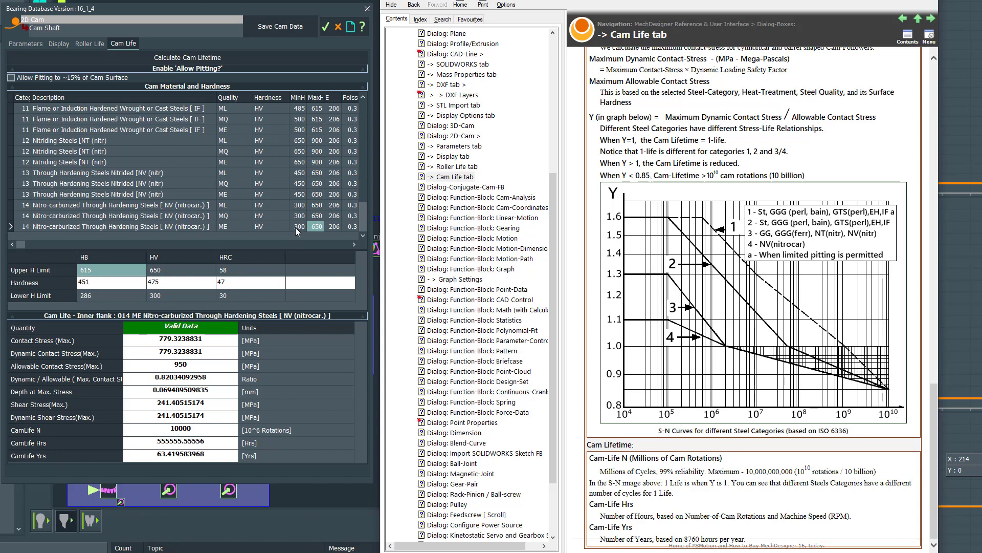
{"action": "left_click", "coordinate": [165, 284]}
{"action": "left_click", "coordinate": [164, 284]}
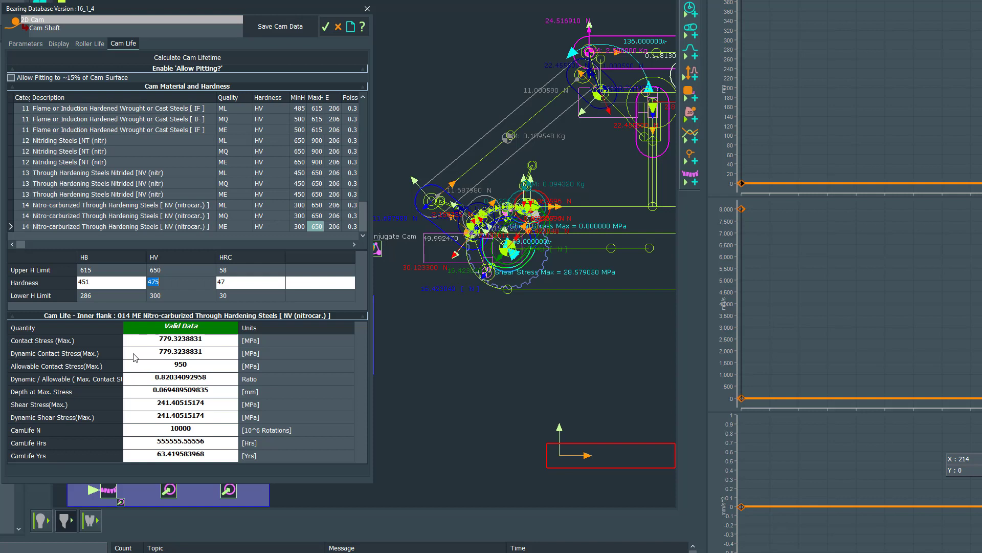
- Set the cam's Safety Factor to 1.3 and bring the recalculated cam life results beside a widened view of the help's S-N curves
{"action": "left_click", "coordinate": [27, 45]}
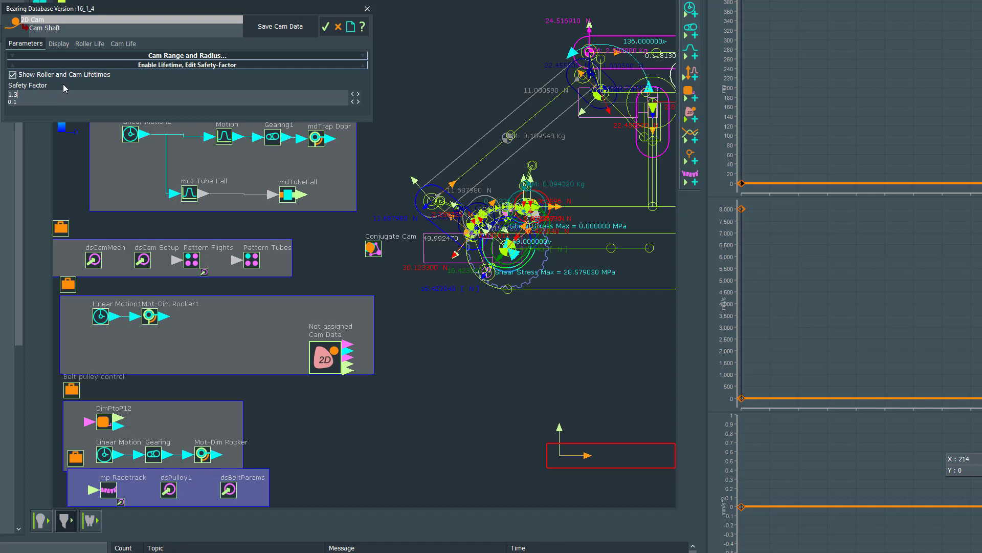
{"action": "left_click", "coordinate": [123, 45]}
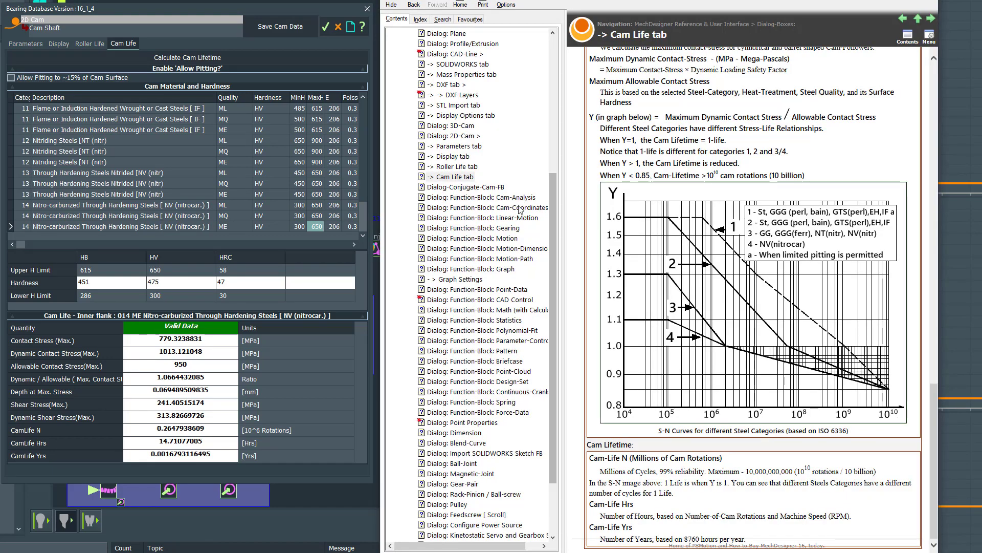
{"action": "left_click_drag", "start_coordinate": [564, 210], "coordinate": [426, 210]}
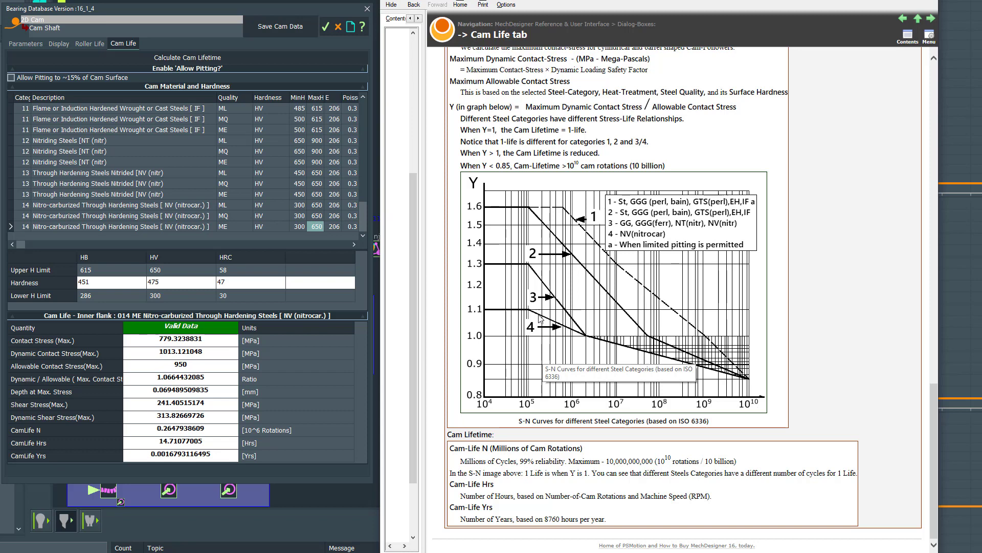
- Set the HV hardness of the category 14 ME nitro-carburized steel to 650 and show the S-N curves again beside the results
{"action": "left_click", "coordinate": [164, 283]}
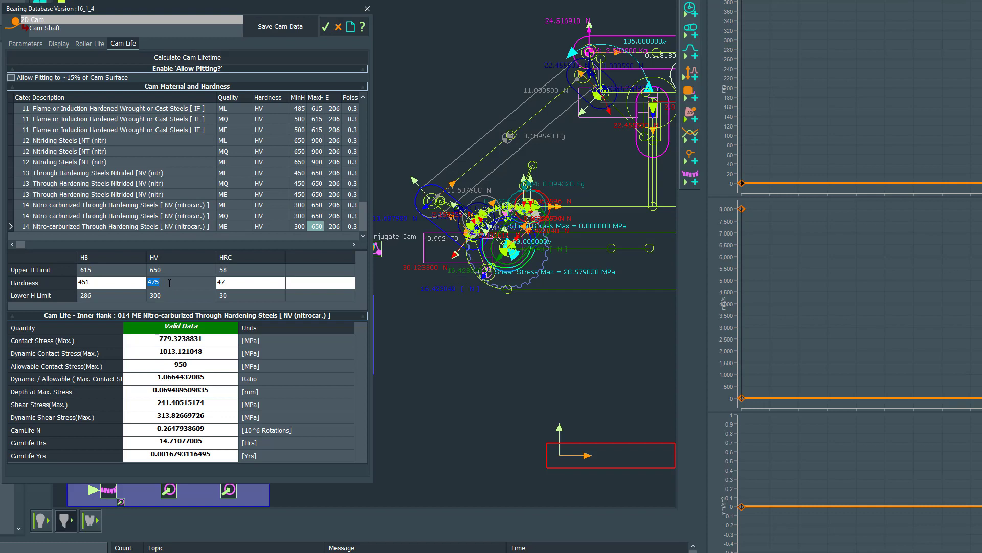
{"action": "type", "text": "650"}
{"action": "key", "text": "Return"}
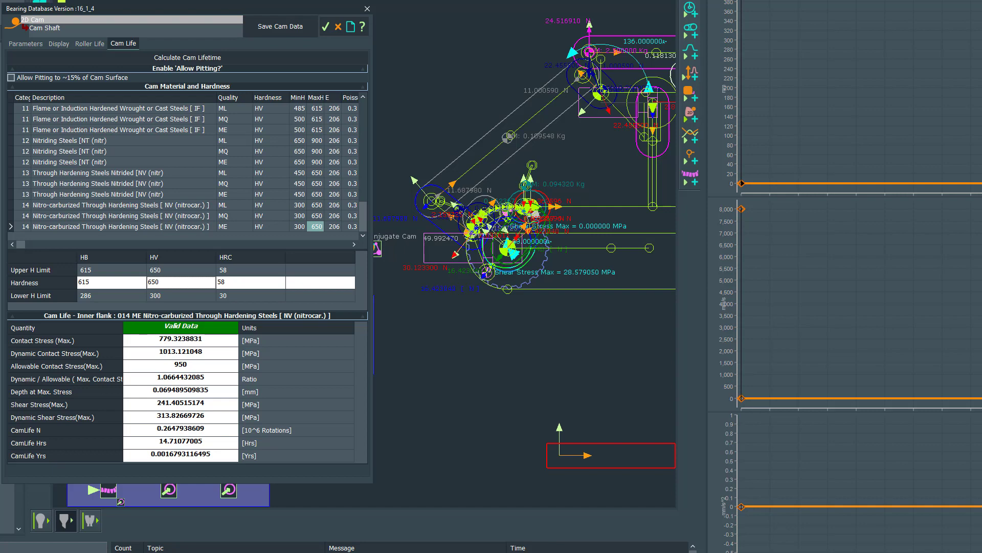
{"action": "key", "text": "alt+Tab"}
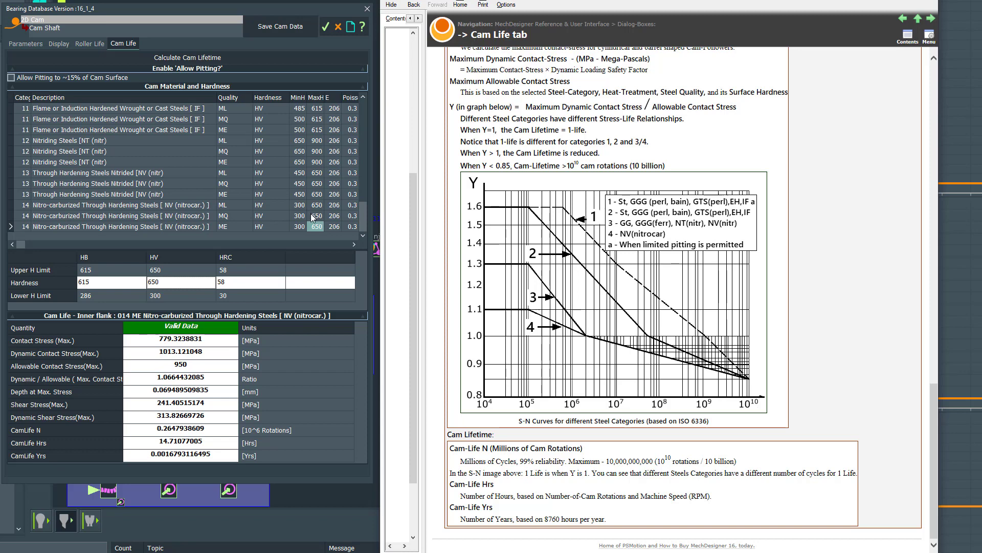
- Try the category 13 MQ Through Hardening Steels Nitrided as cam material, and change it to category 12 ML Nitriding Steels
{"action": "left_click", "coordinate": [82, 182]}
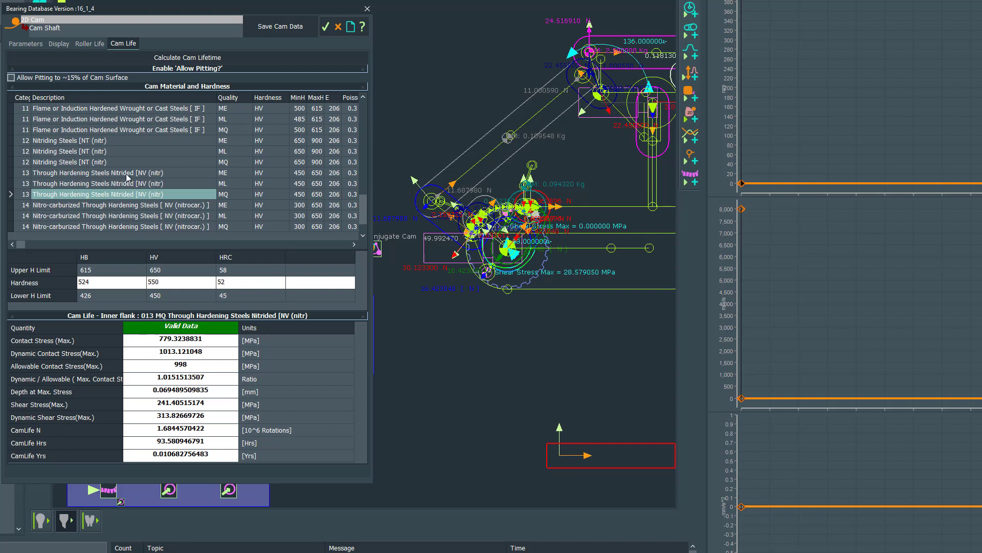
{"action": "left_click", "coordinate": [65, 153]}
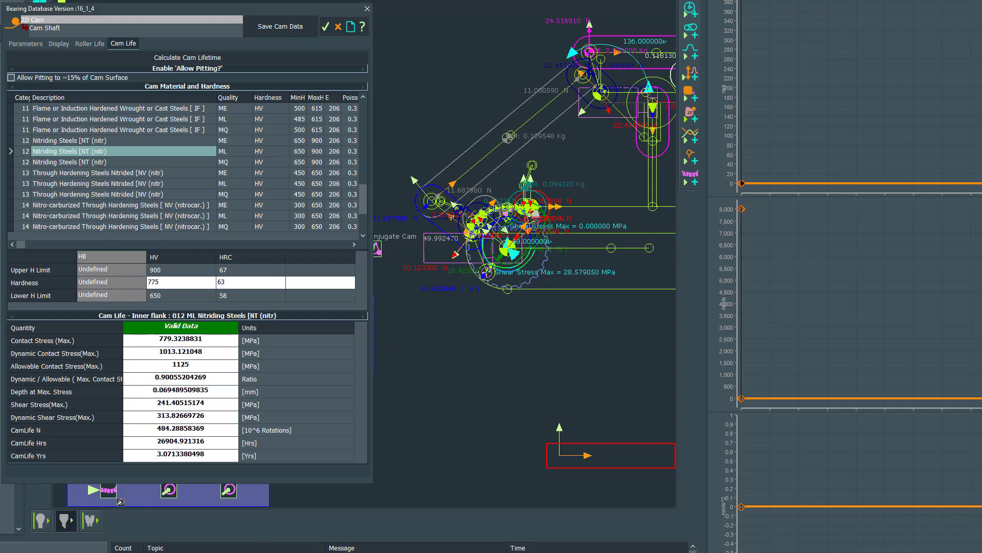
- Review the Cam Life topic's steel categories, quality standards, hardness limits and result definitions in the help
{"action": "key", "text": "F1"}
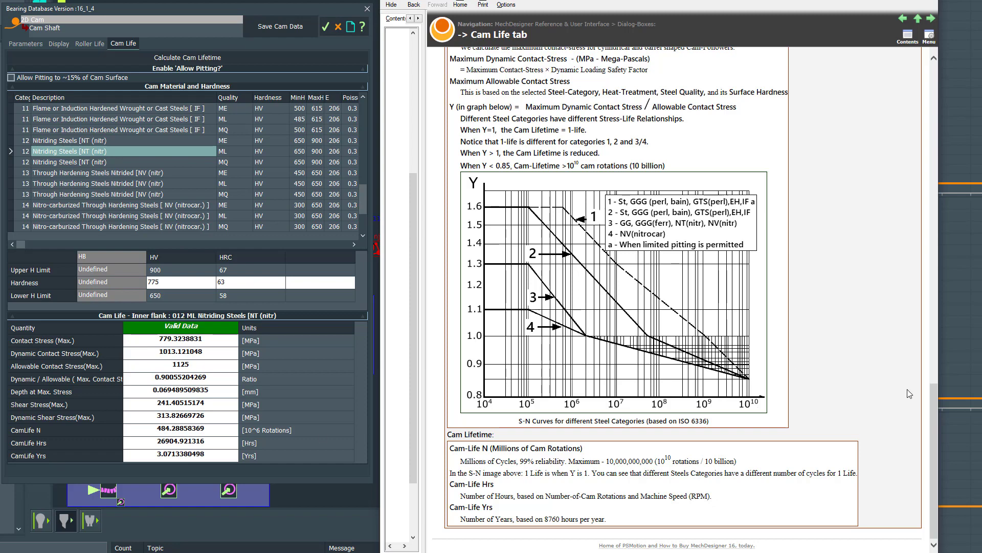
{"action": "left_click_drag", "start_coordinate": [934, 432], "coordinate": [951, 198]}
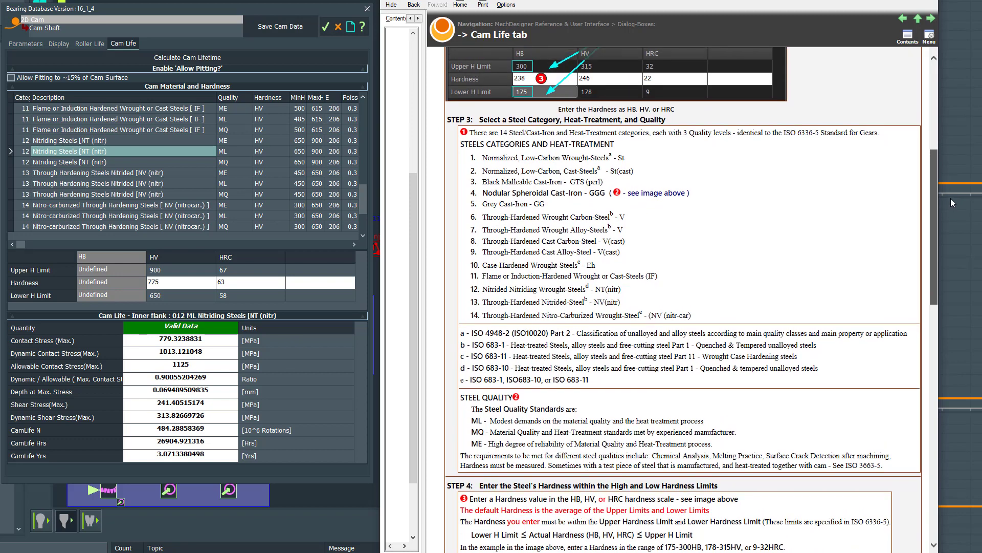
{"action": "left_click_drag", "start_coordinate": [951, 198], "coordinate": [950, 200]}
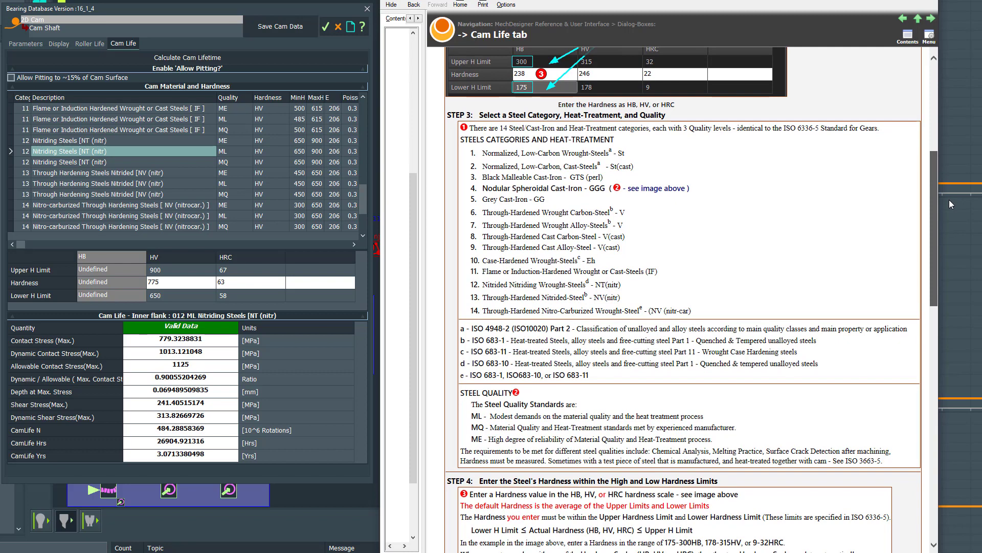
{"action": "left_click_drag", "start_coordinate": [950, 204], "coordinate": [937, 298]}
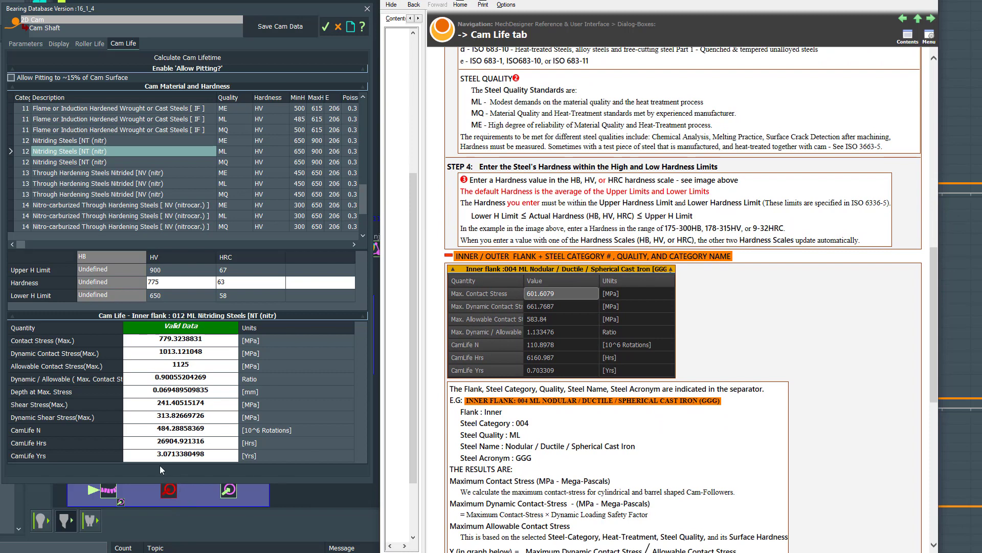